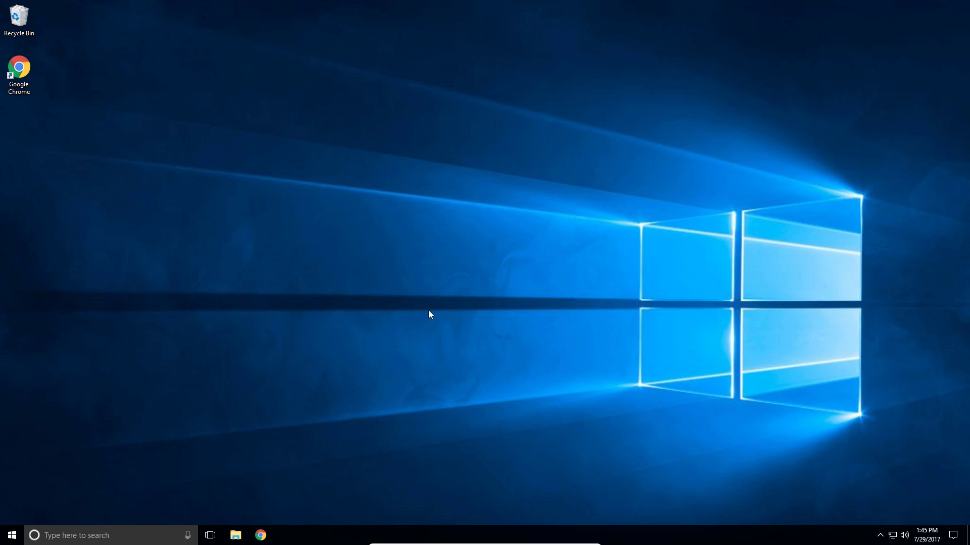
- Open a command console and run 'pip2 install selenium' to install Selenium 3.4.3
{"action": "key", "text": "super+r"}
{"action": "key", "text": "Return"}
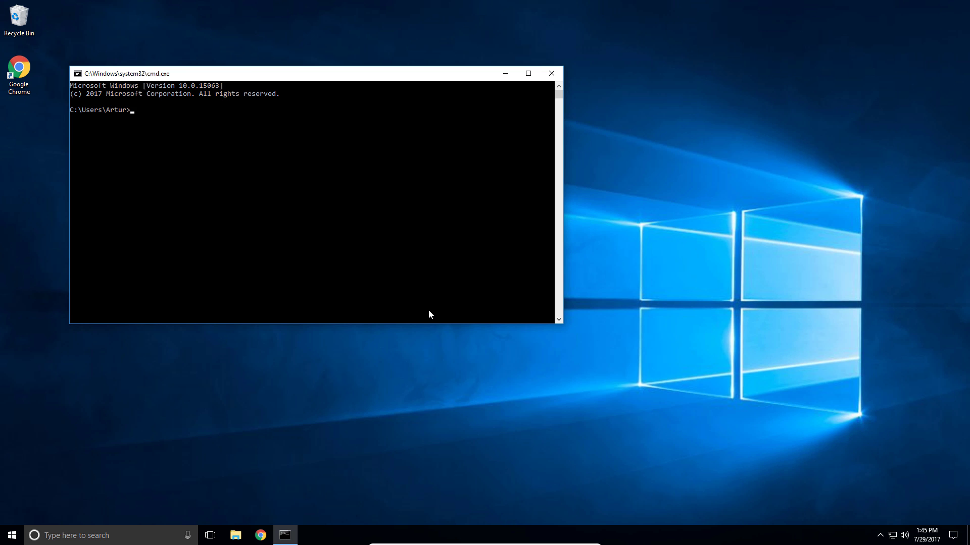
{"action": "type", "text": "pin"}
{"action": "type", "text": " install"}
{"action": "type", "text": " sele"}
{"action": "type", "text": "nium"}
{"action": "type", "text": "2"}
{"action": "key", "text": "BackSpace"}
{"action": "type", "text": "3"}
{"action": "key", "text": "BackSpace"}
{"action": "type", "text": "2"}
{"action": "key", "text": "Return"}
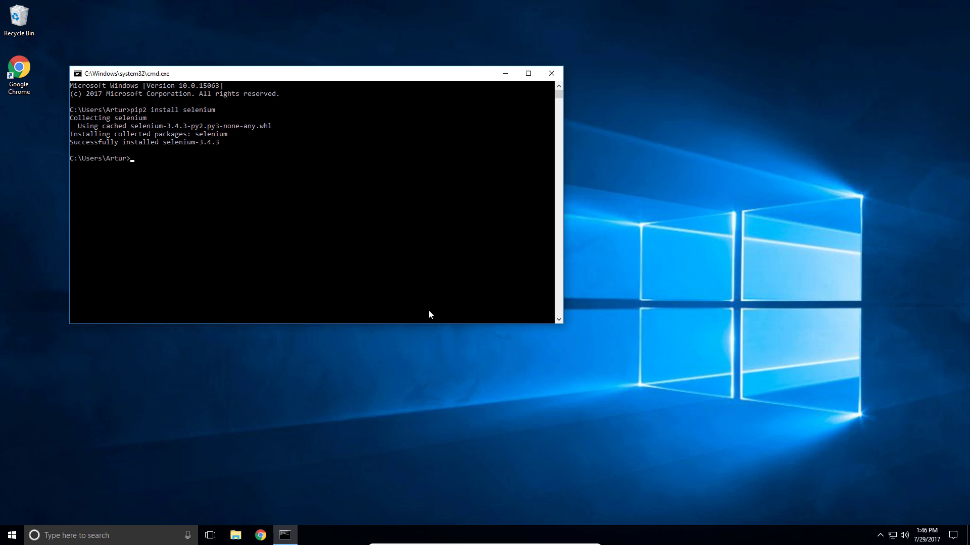
- Launch Notepad from the console and type 'from selenium import webdriver' followed by a blank line
{"action": "type", "text": "notepad"}
{"action": "key", "text": "Return"}
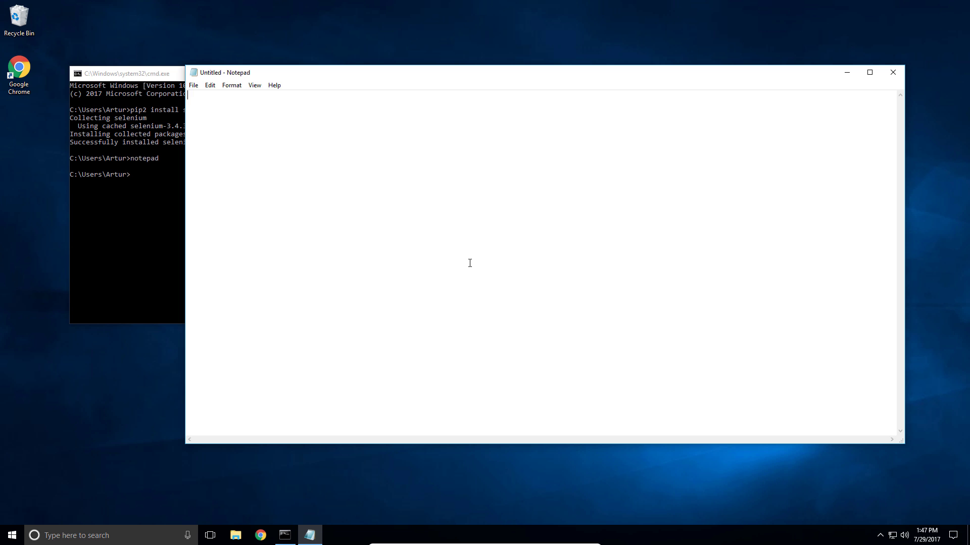
{"action": "type", "text": "from selenium import webdriver"}
{"action": "key", "text": "Return"}
{"action": "key", "text": "Return"}
- Add 'driver = webdriver.Chrome()' on line 3 of the script
{"action": "type", "text": "driver"}
{"action": "key", "text": "BackSpace"}
{"action": "key", "text": "BackSpace"}
{"action": "key", "text": "BackSpace"}
{"action": "key", "text": "BackSpace"}
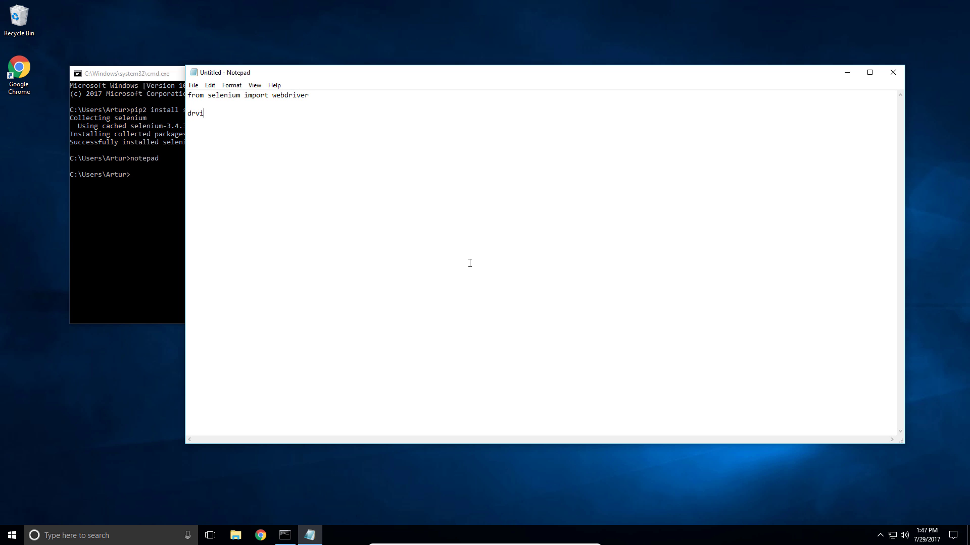
{"action": "type", "text": "iver = webdriver.Chrome()"}
{"action": "key", "text": "ctrl+shift+Left"}
{"action": "key", "text": "ctrl+shift+Left"}
{"action": "key", "text": "ctrl+shift+Right"}
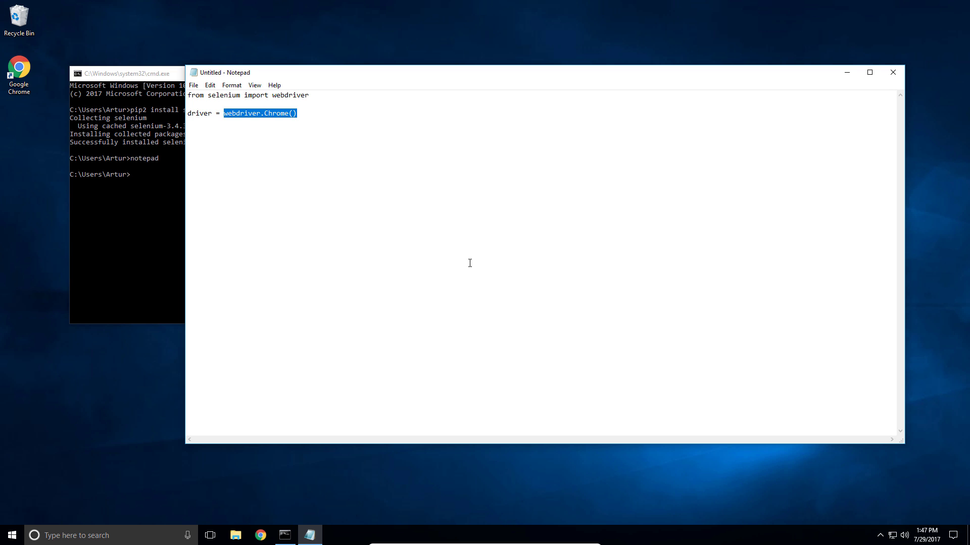
{"action": "left_click", "coordinate": [470, 263]}
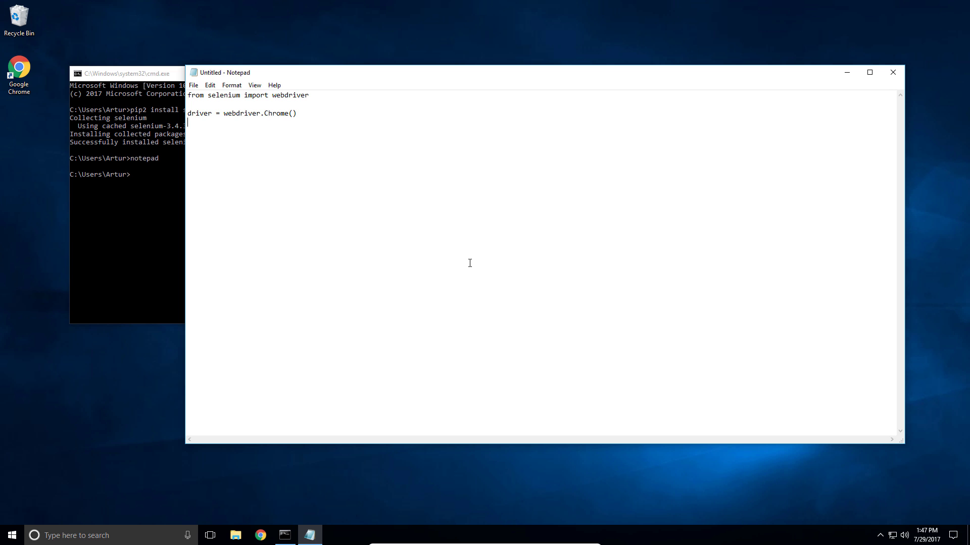
{"action": "type", "text": "driver"}
{"action": "type", "text": ".get()"}
{"action": "type", "text": "\"\""}
{"action": "type", "text": "https:"}
{"action": "type", "text": "//"}
{"action": "type", "text": "www.goo"}
{"action": "type", "text": "gle.com"}
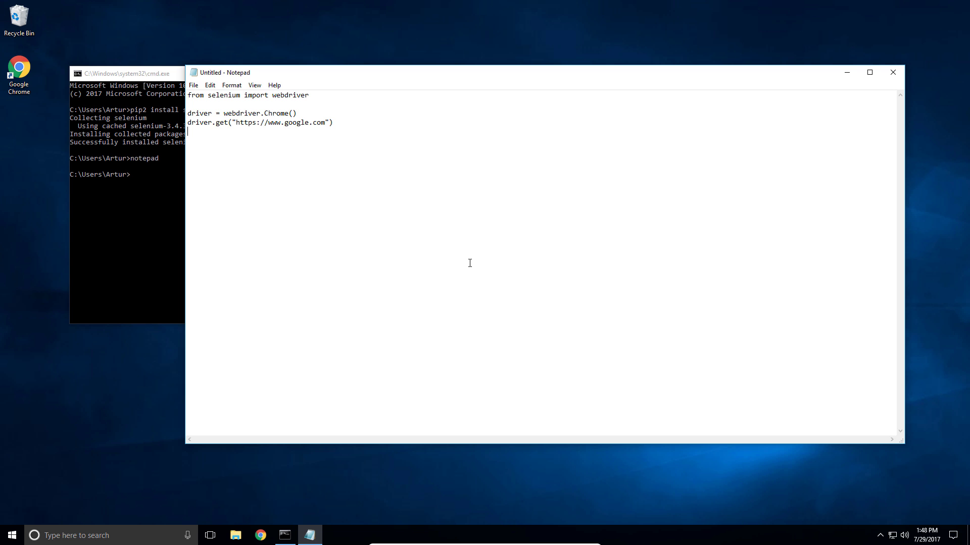
{"action": "key", "text": "Return"}
{"action": "type", "text": "prin"}
{"action": "key", "text": "BackSpace"}
{"action": "key", "text": "BackSpace"}
{"action": "key", "text": "BackSpace"}
{"action": "type", "text": "rint"}
{"action": "type", "text": " driv"}
{"action": "type", "text": "tit"}
{"action": "type", "text": "le "}
{"action": "type", "text": "print"}
{"action": "type", "text": " driver."}
{"action": "type", "text": "current_url  "}
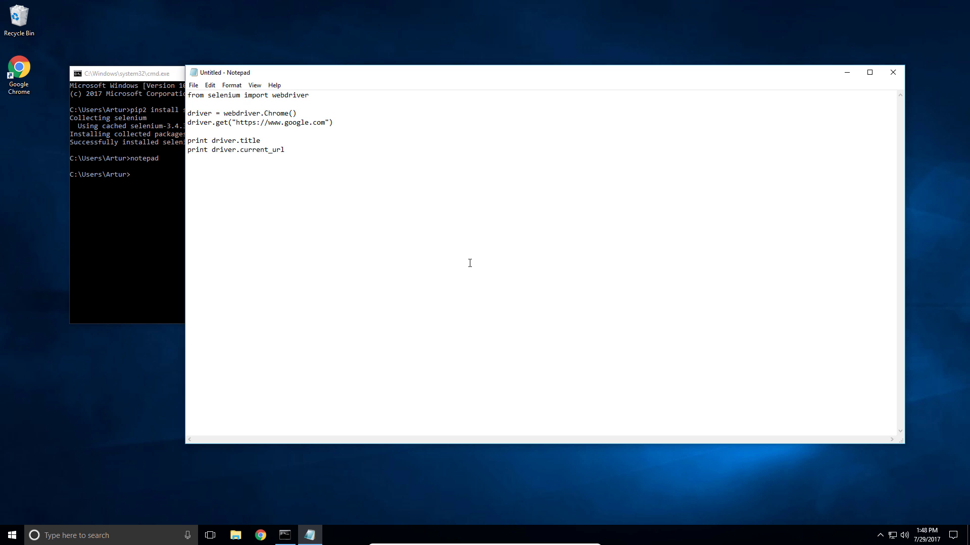
{"action": "type", "text": "driver.quit()"}
- Comment out the final driver.quit() line with '#'
{"action": "key", "text": "Home"}
{"action": "type", "text": "#"}
{"action": "left_click_drag", "start_coordinate": [189, 141], "coordinate": [282, 145]}
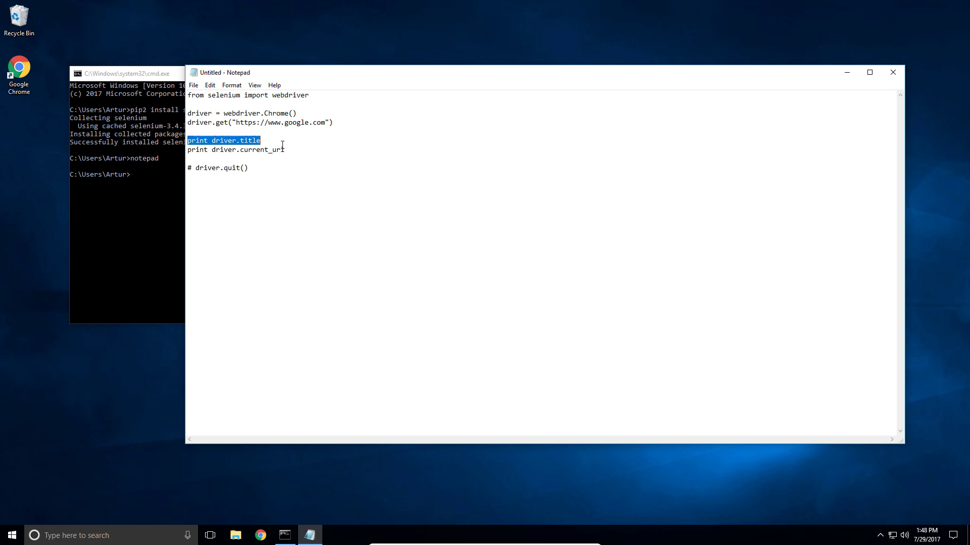
- Save the script to the Desktop as webdriver_test.py
{"action": "left_click", "coordinate": [301, 192]}
{"action": "key", "text": "ctrl+s"}
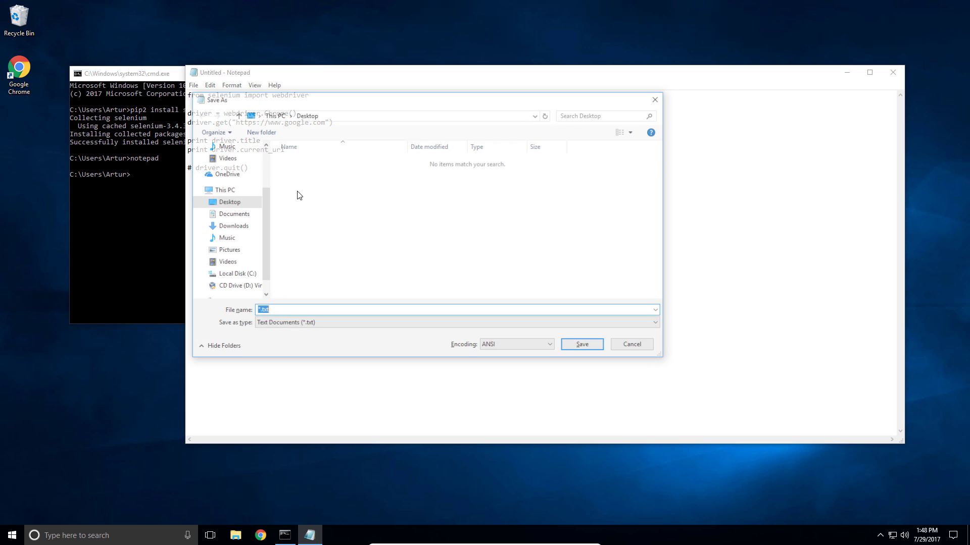
{"action": "left_click", "coordinate": [234, 207]}
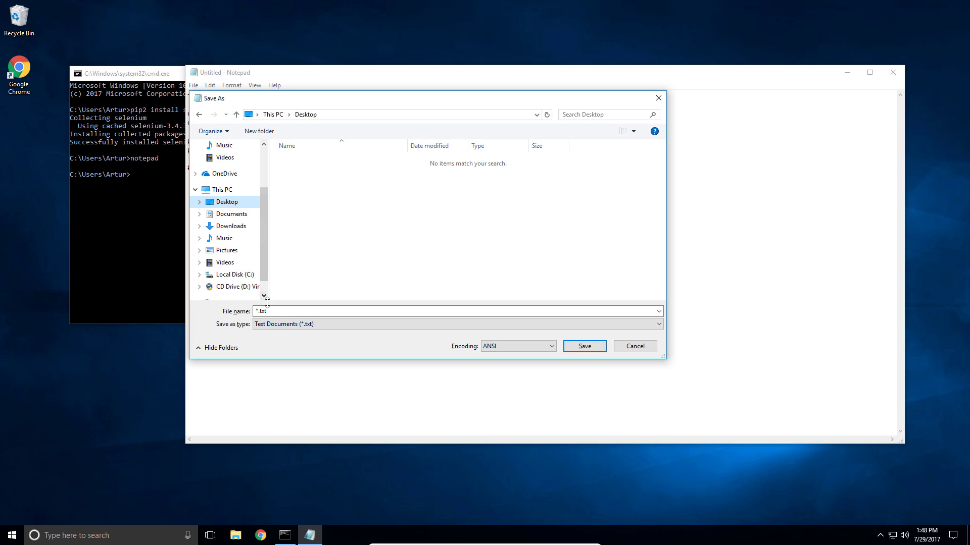
{"action": "type", "text": "we"}
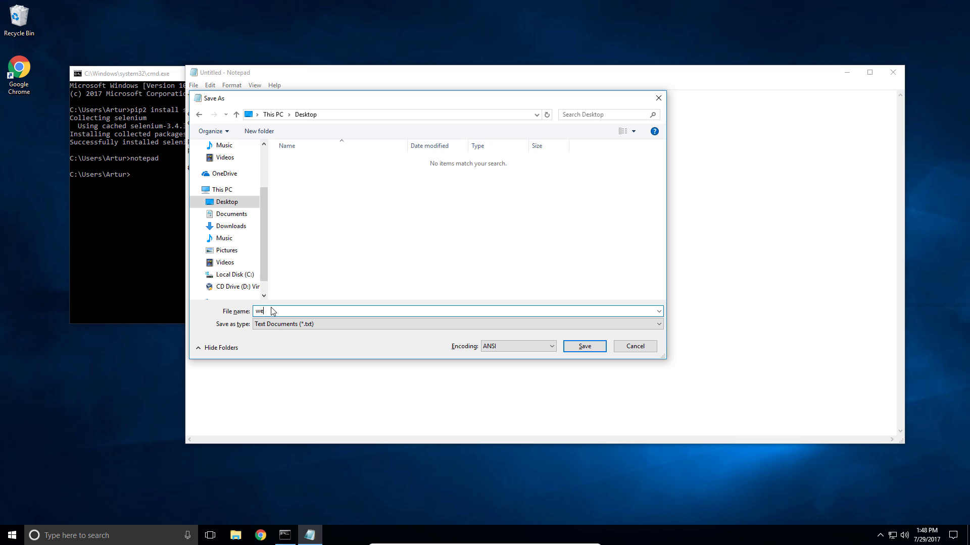
{"action": "type", "text": "bdriver_test.py"}
{"action": "key", "text": "Return"}
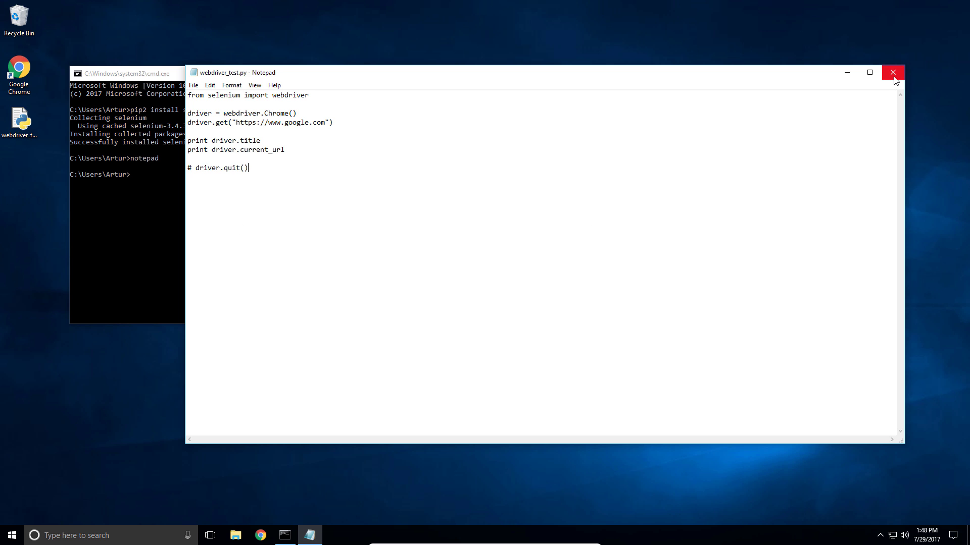
- Run 'python' with the dragged-in webdriver_test.py path, opening Google in automated Chrome
{"action": "left_click", "coordinate": [106, 239]}
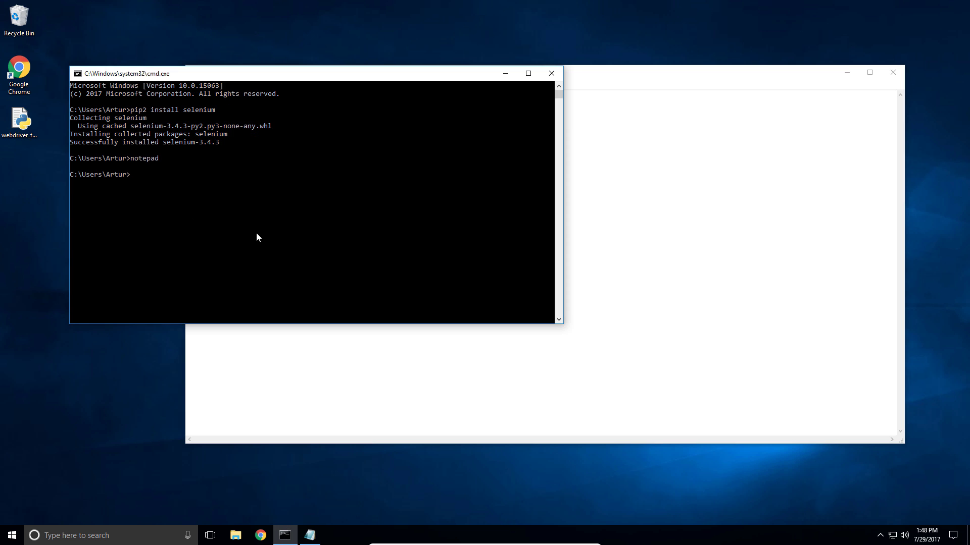
{"action": "left_click", "coordinate": [20, 120]}
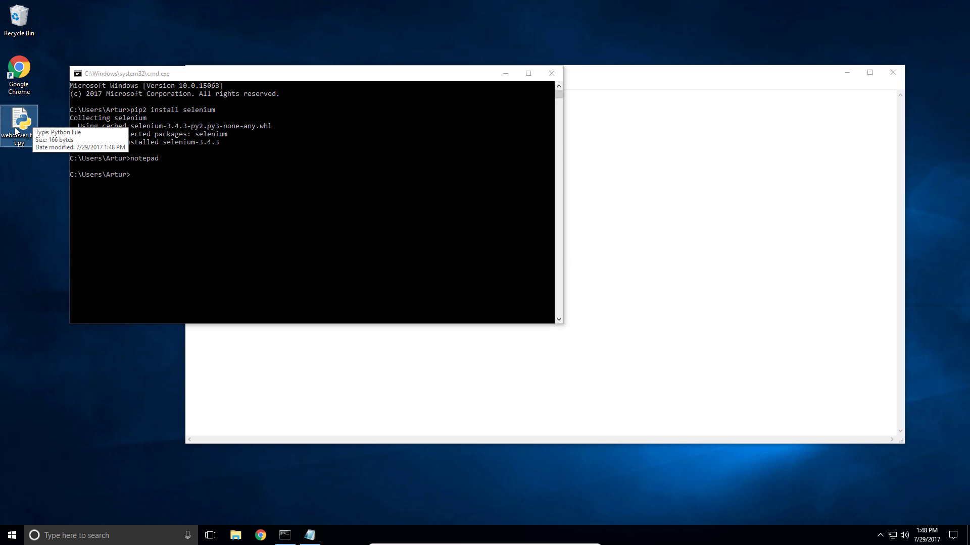
{"action": "left_click", "coordinate": [196, 182]}
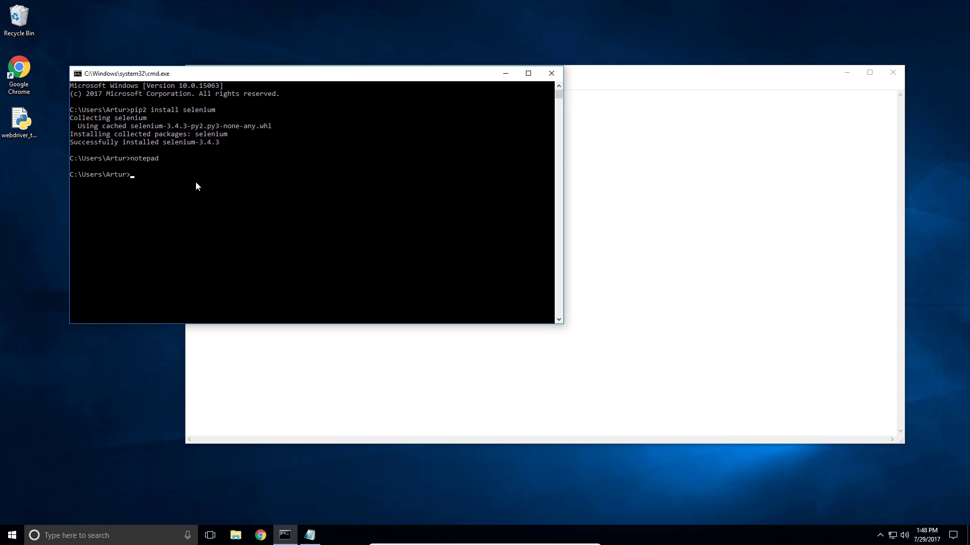
{"action": "type", "text": "python"}
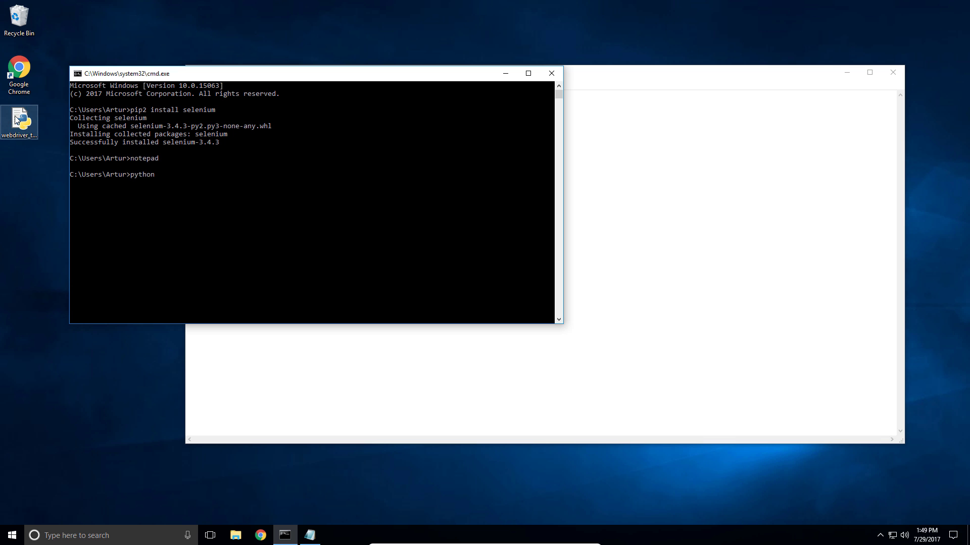
{"action": "left_click_drag", "start_coordinate": [17, 113], "coordinate": [205, 172]}
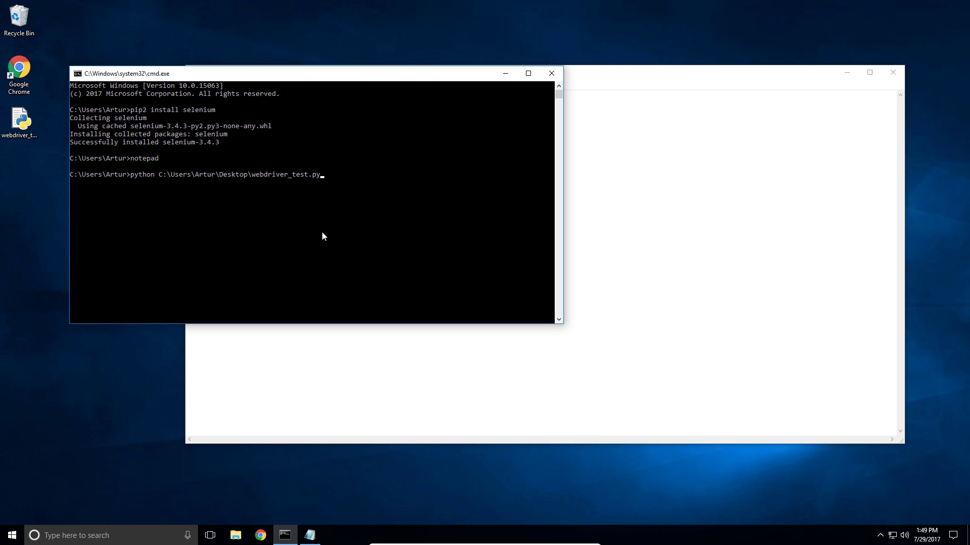
{"action": "left_click", "coordinate": [358, 177]}
{"action": "key", "text": "Escape"}
{"action": "key", "text": "Return"}
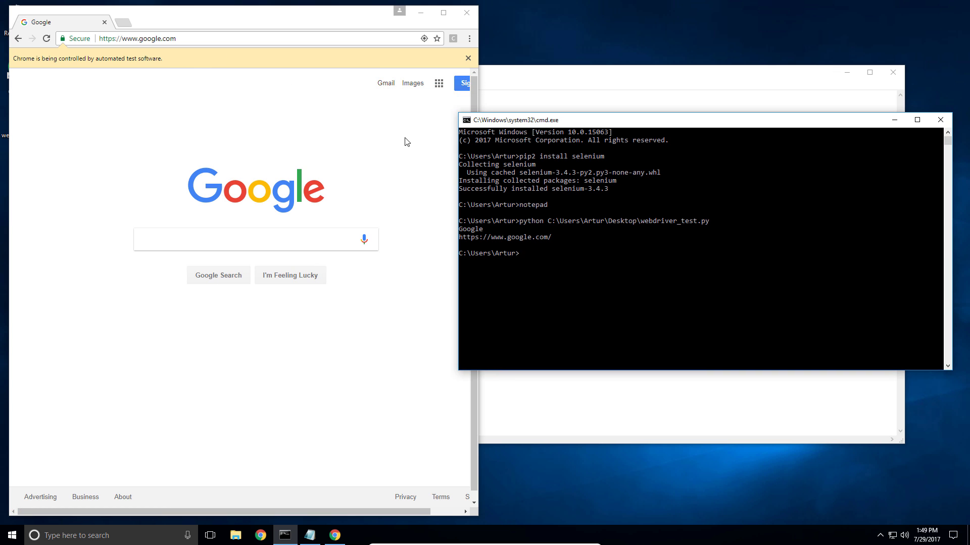
{"action": "left_click", "coordinate": [167, 18]}
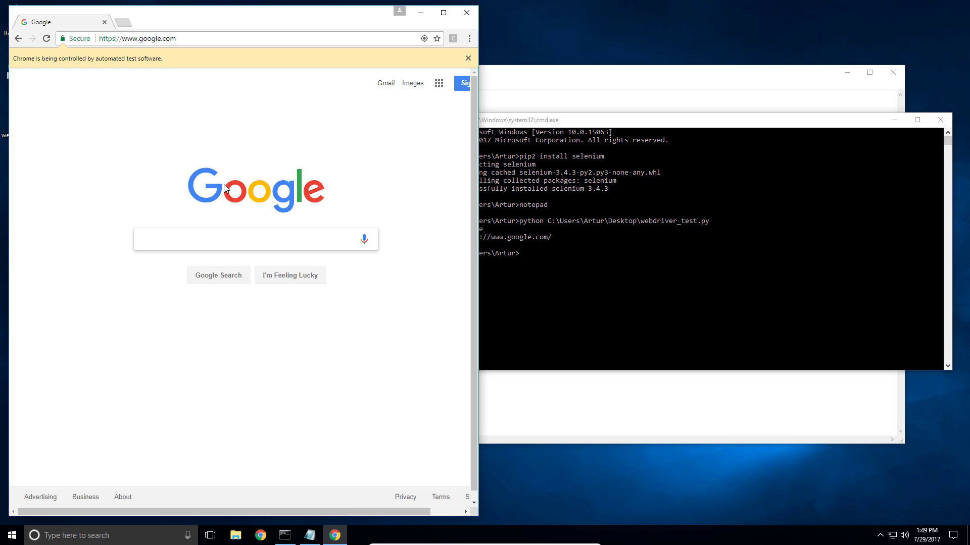
{"action": "left_click", "coordinate": [547, 265]}
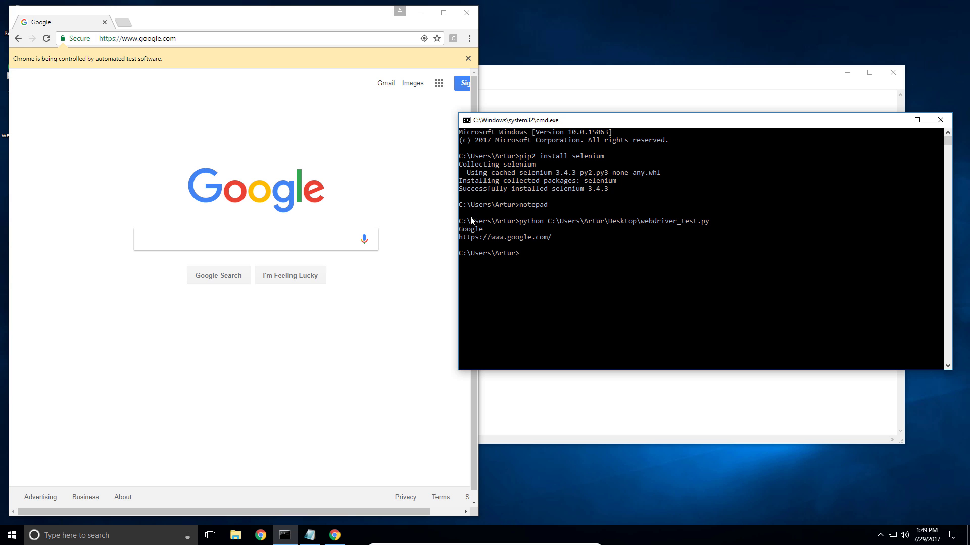
{"action": "left_click", "coordinate": [190, 38]}
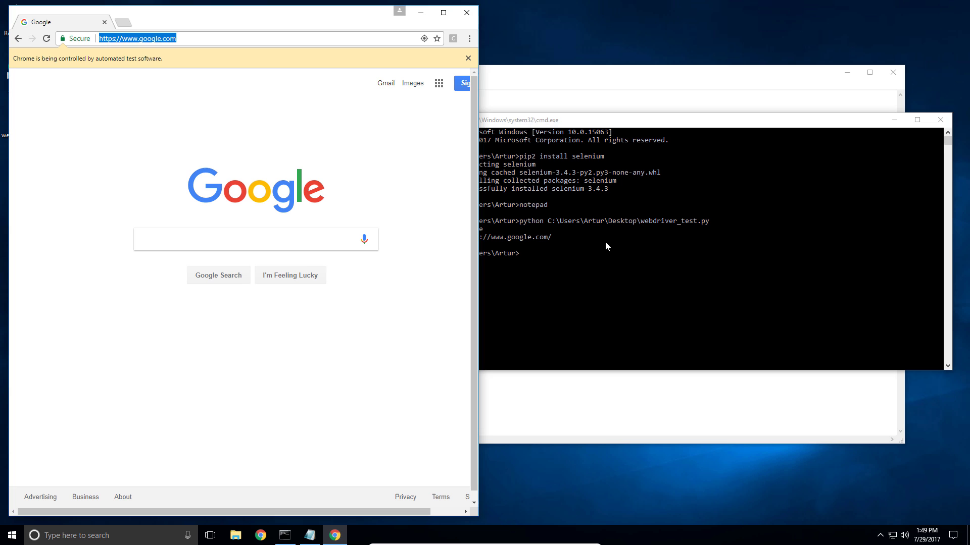
{"action": "left_click", "coordinate": [631, 76]}
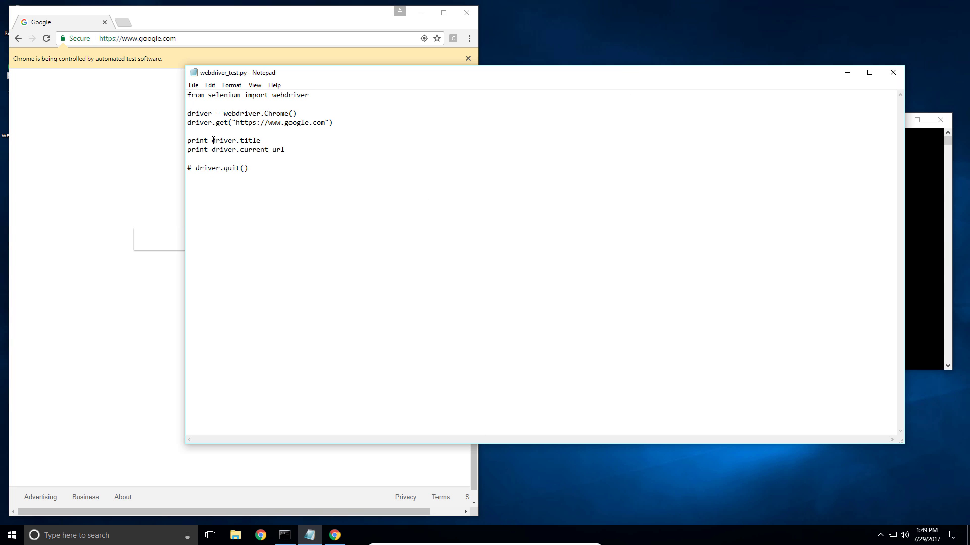
{"action": "left_click_drag", "start_coordinate": [212, 141], "coordinate": [261, 141]}
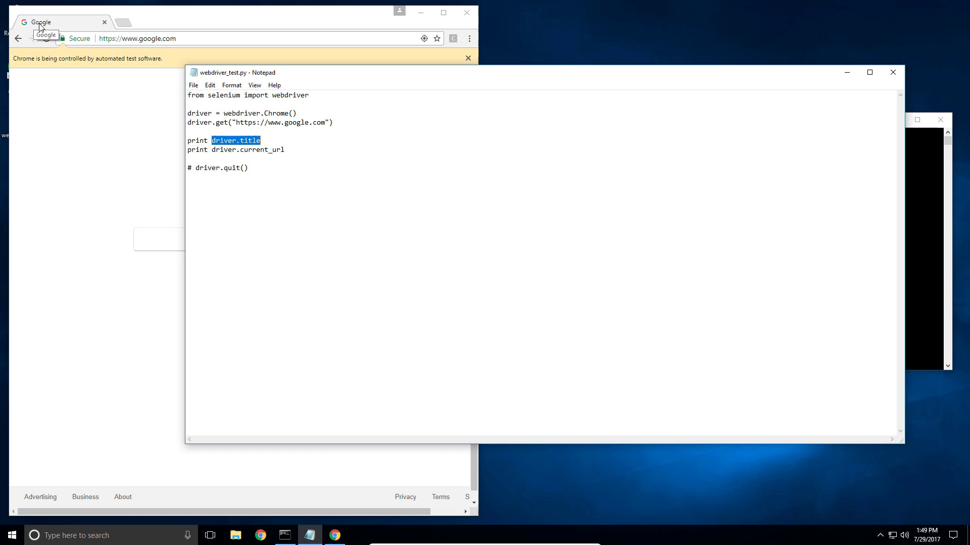
{"action": "left_click", "coordinate": [921, 273]}
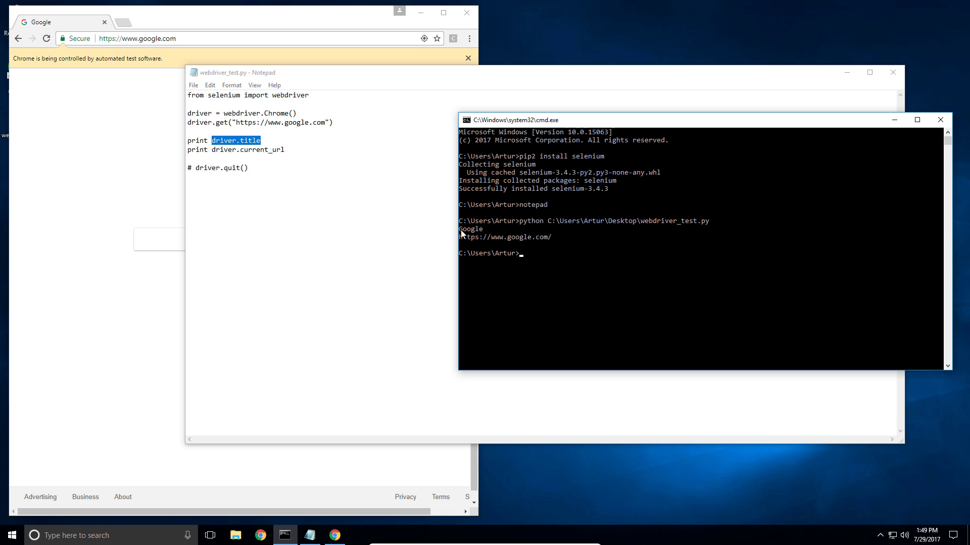
{"action": "left_click_drag", "start_coordinate": [458, 229], "coordinate": [484, 230]}
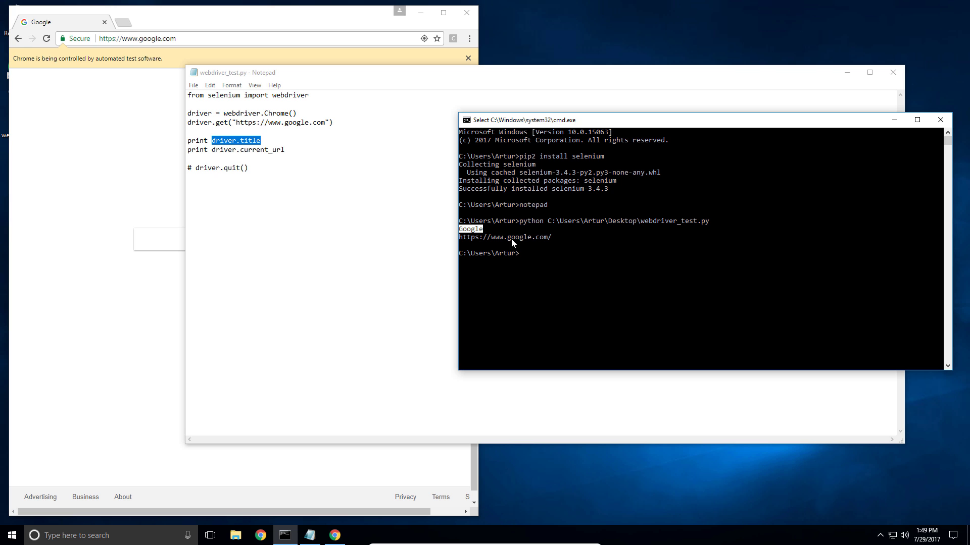
{"action": "left_click_drag", "start_coordinate": [459, 237], "coordinate": [554, 238]}
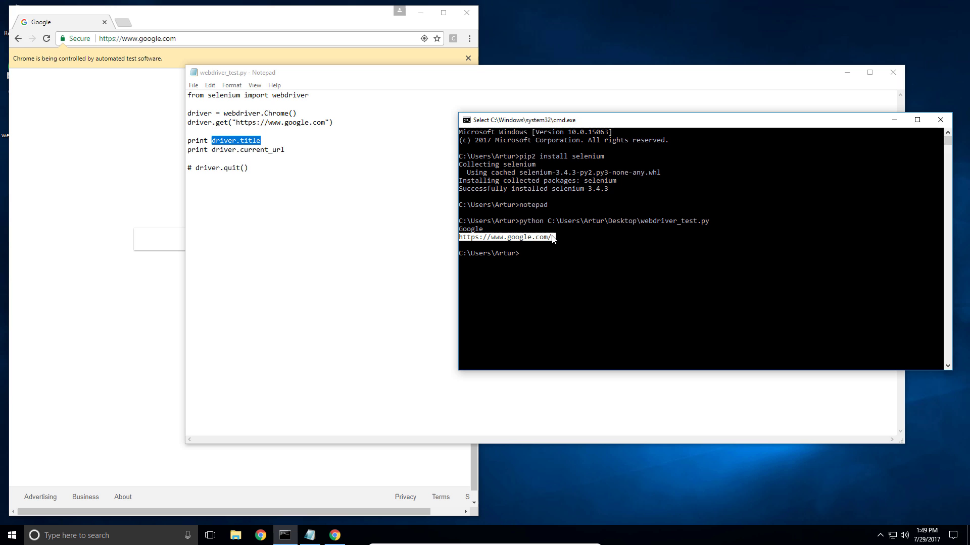
{"action": "left_click", "coordinate": [206, 40]}
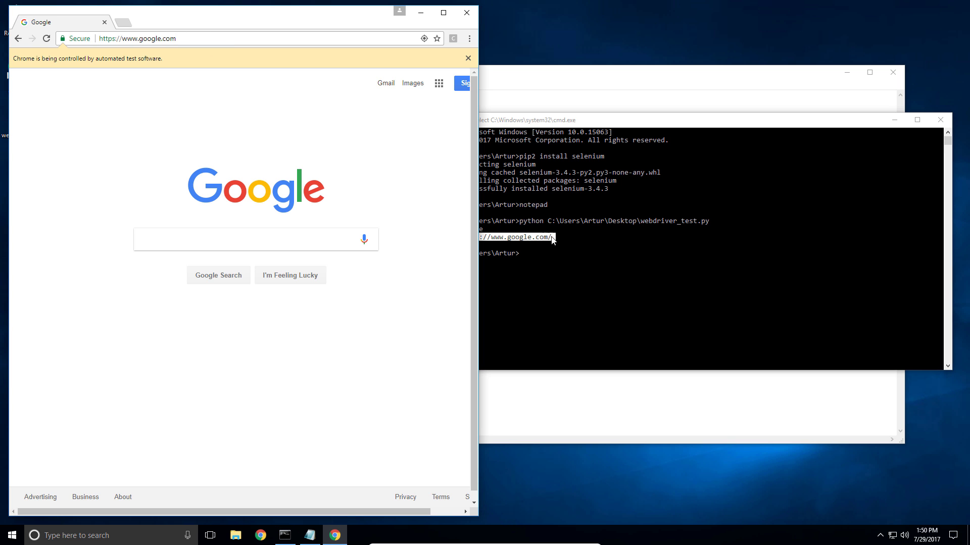
{"action": "left_click", "coordinate": [576, 237]}
{"action": "right_click", "coordinate": [575, 237]}
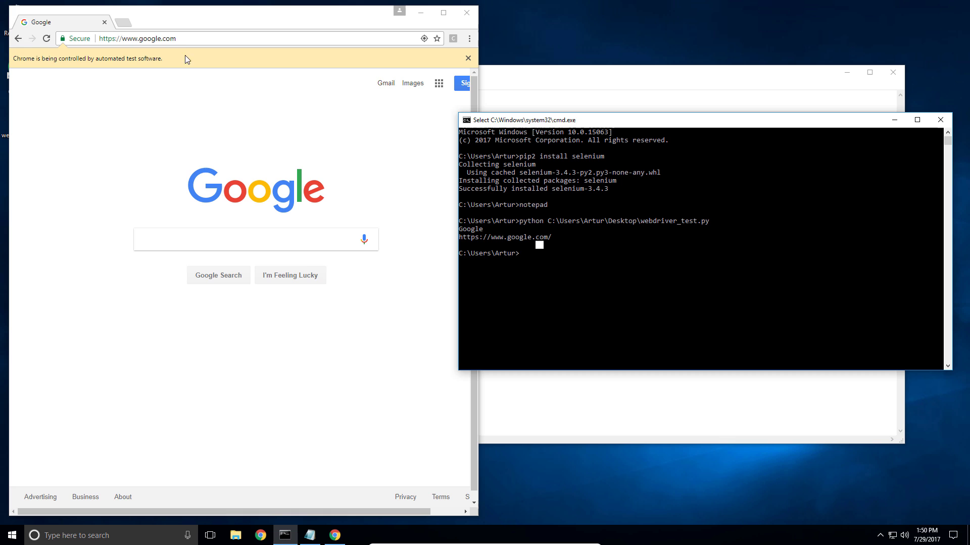
{"action": "left_click", "coordinate": [188, 39]}
{"action": "left_click", "coordinate": [583, 250]}
- Remove the '#' so driver.quit() runs in webdriver_test.py
{"action": "left_click", "coordinate": [503, 69]}
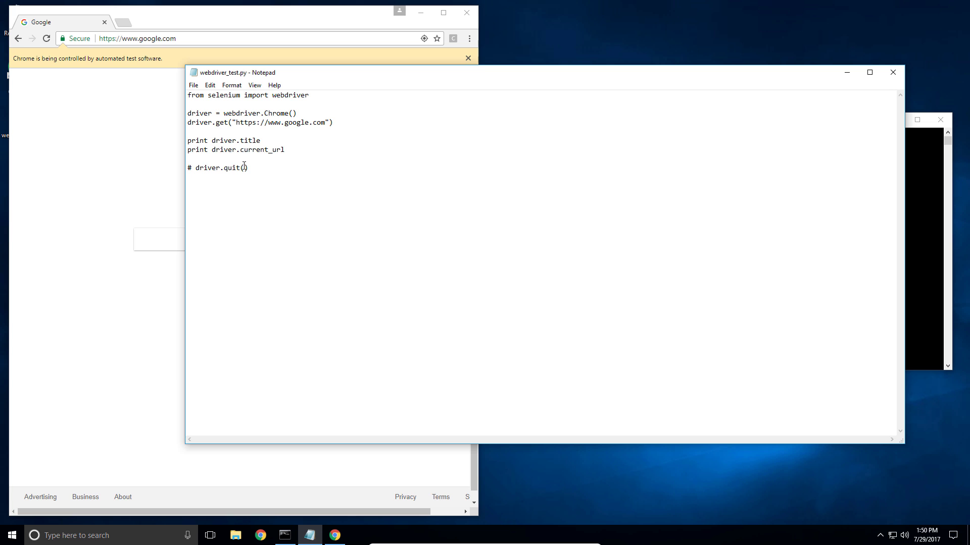
{"action": "key", "text": "Home"}
{"action": "key", "text": "shift+Right"}
{"action": "key", "text": "shift+Right"}
{"action": "key", "text": "Delete"}
- Close the automated Chrome window and rerun the previous python command in the console
{"action": "left_click", "coordinate": [447, 19]}
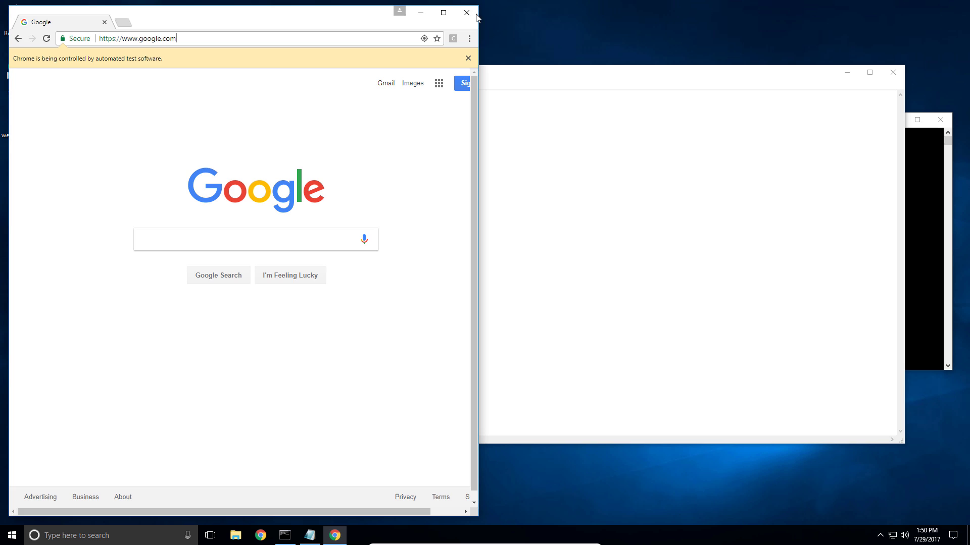
{"action": "left_click", "coordinate": [474, 16]}
{"action": "left_click", "coordinate": [912, 241]}
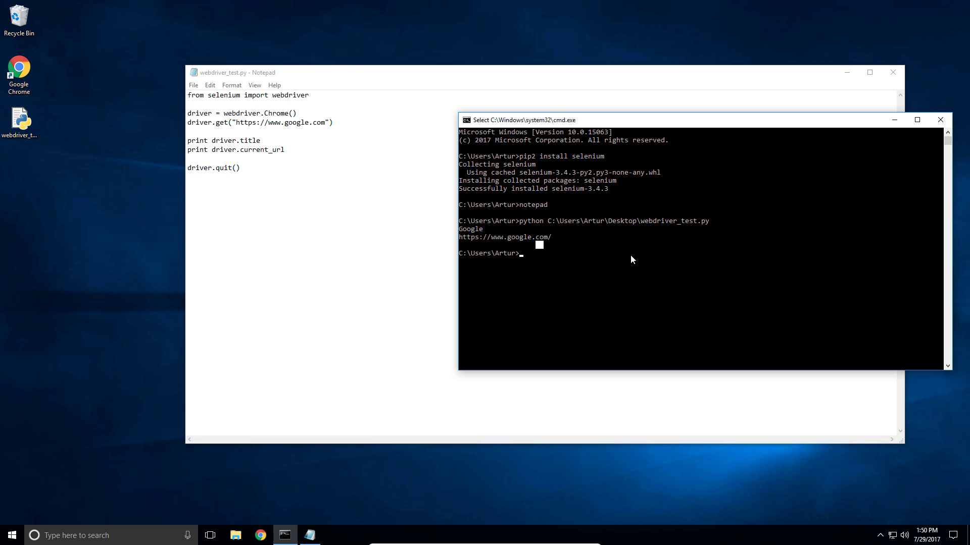
{"action": "key", "text": "Up"}
{"action": "key", "text": "Return"}
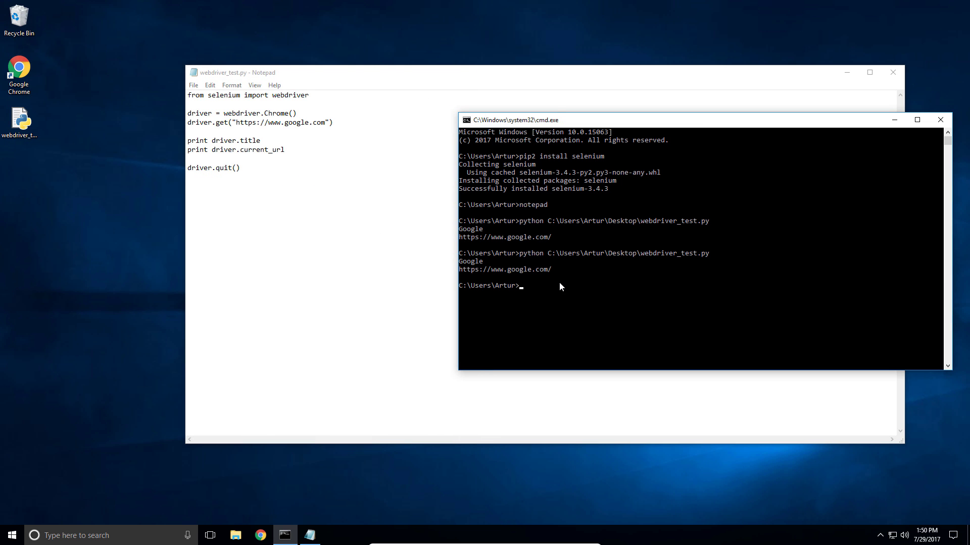
{"action": "left_click", "coordinate": [545, 293]}
{"action": "key", "text": "Return"}
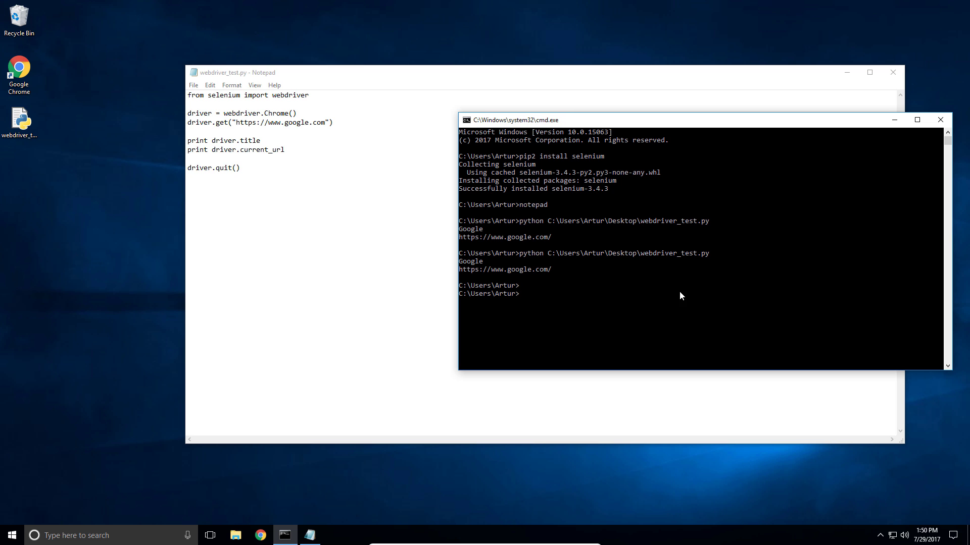